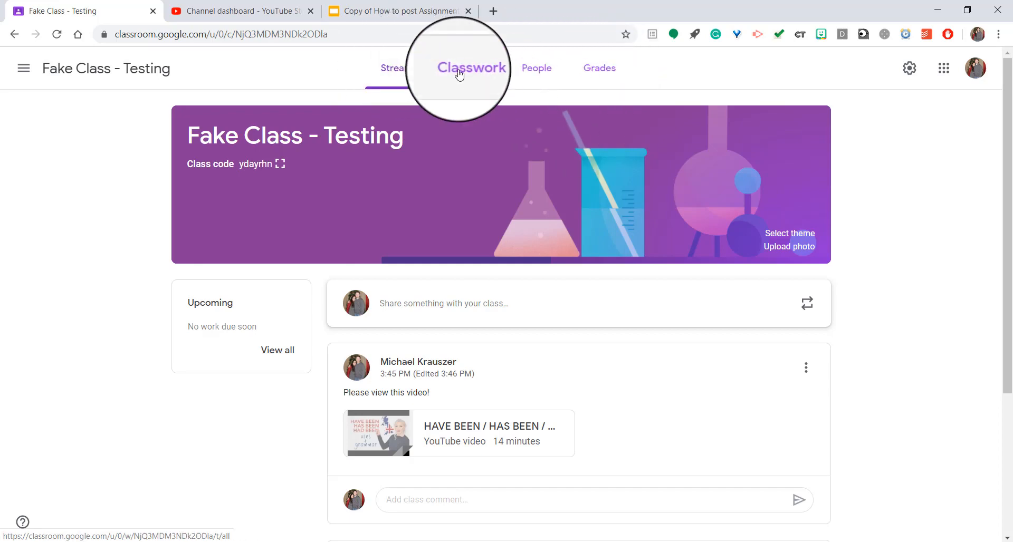
- Start a new assignment in the classwork of Fake Class - Testing
click(461, 68)
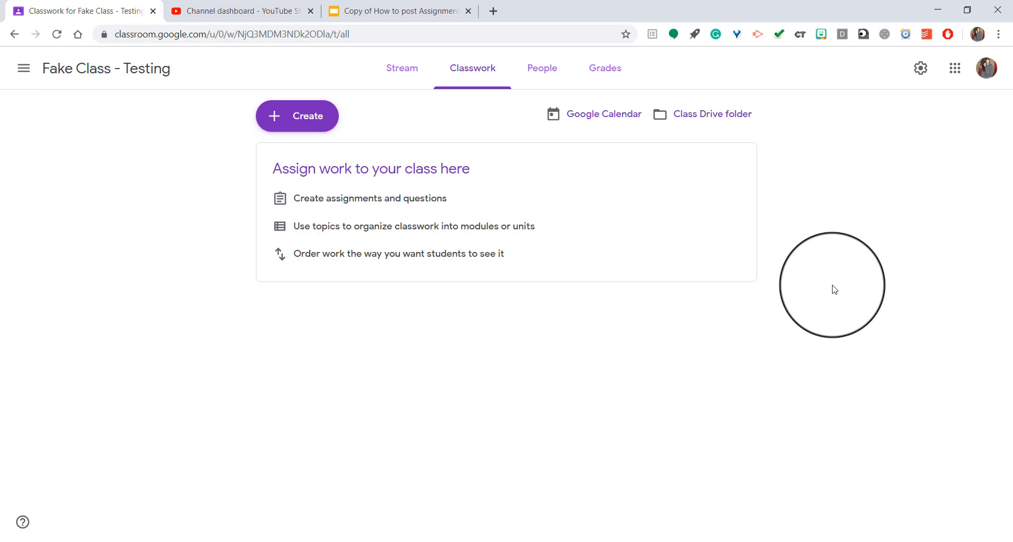
click(282, 121)
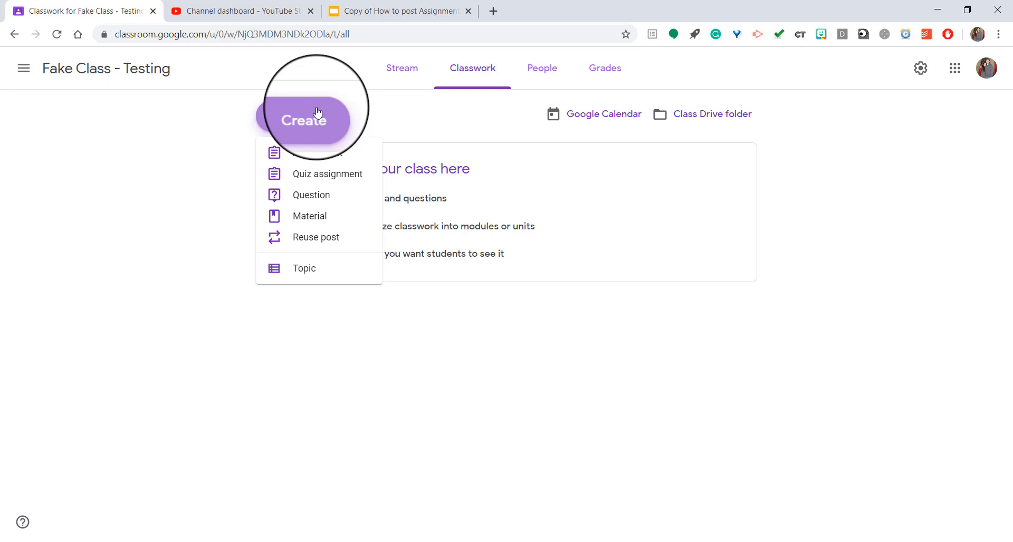
click(310, 157)
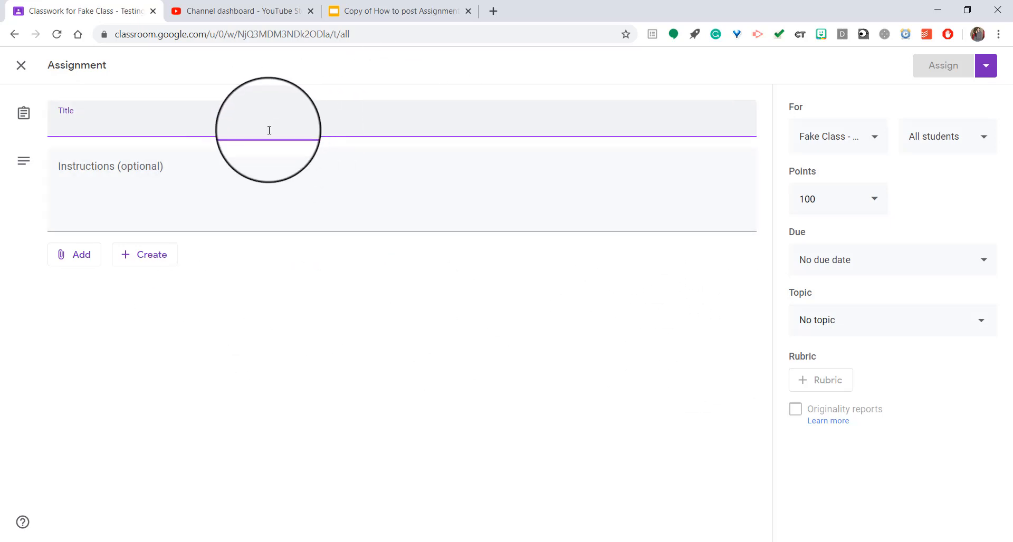
click(981, 142)
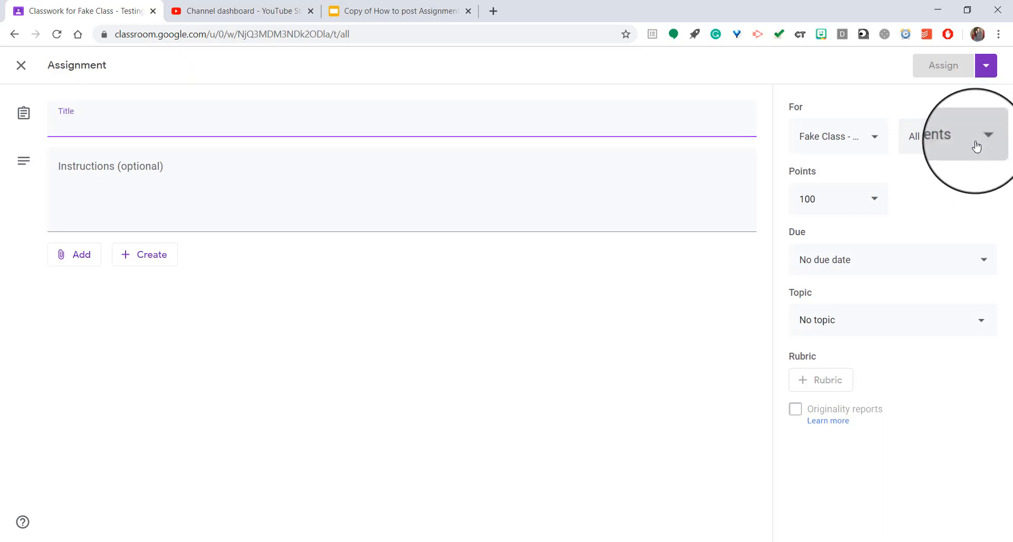
click(980, 135)
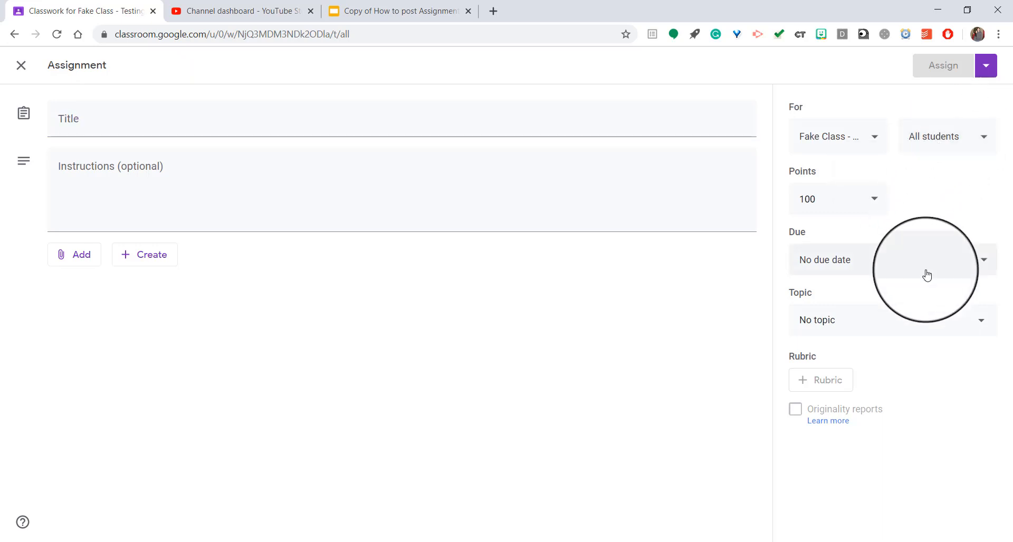
click(961, 152)
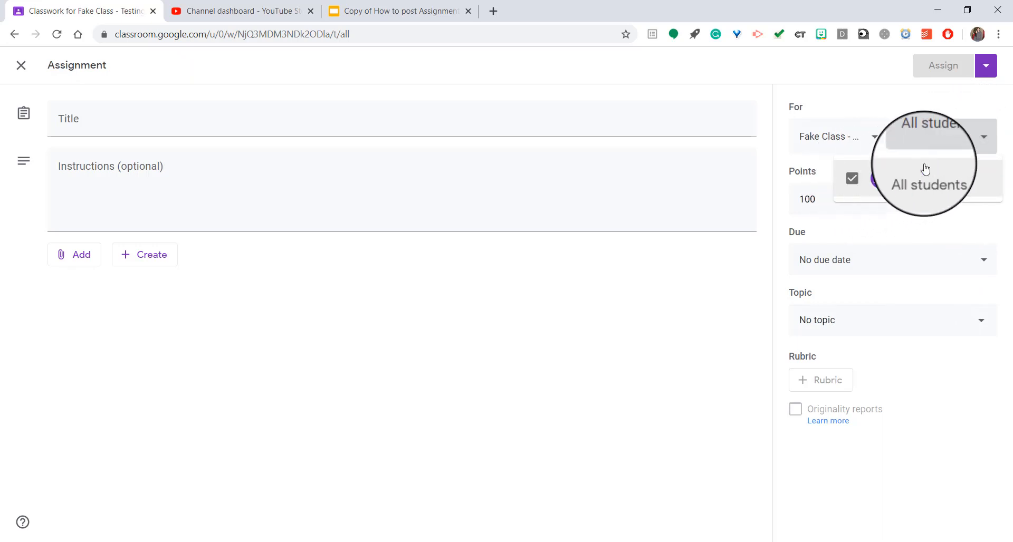
click(986, 139)
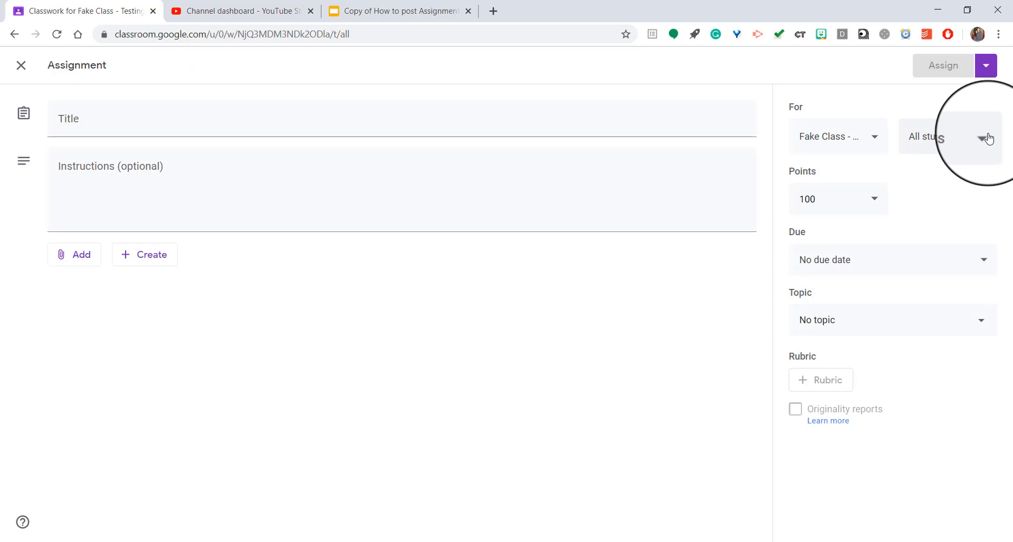
click(834, 196)
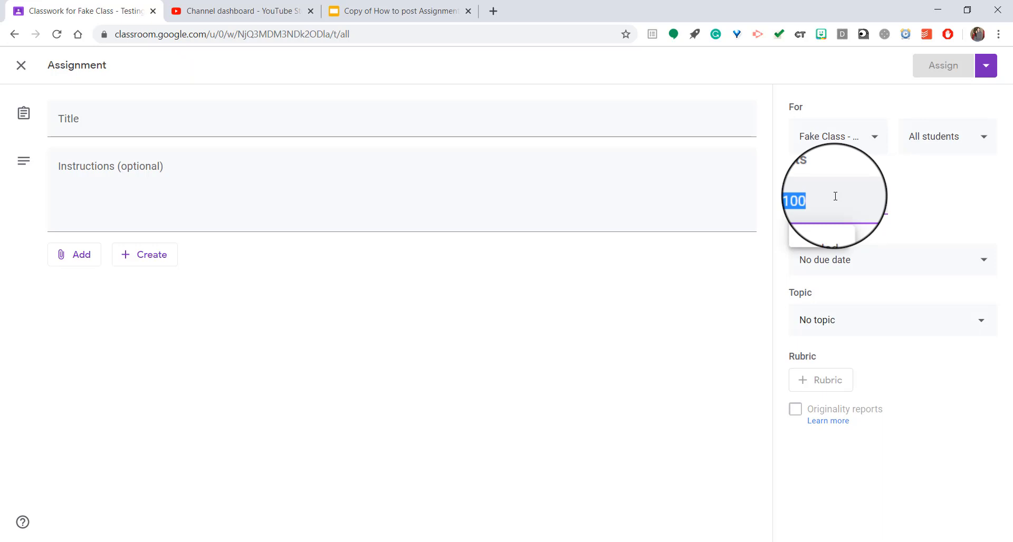
click(981, 195)
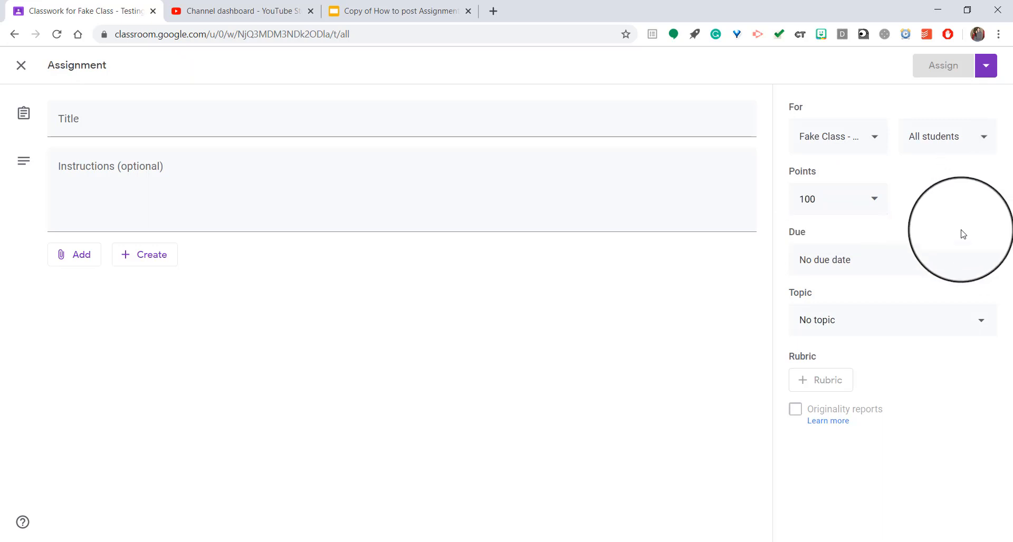
- Set the assignment's due date to Mar 17, 2020 and its due time to 10:00 AM
click(876, 269)
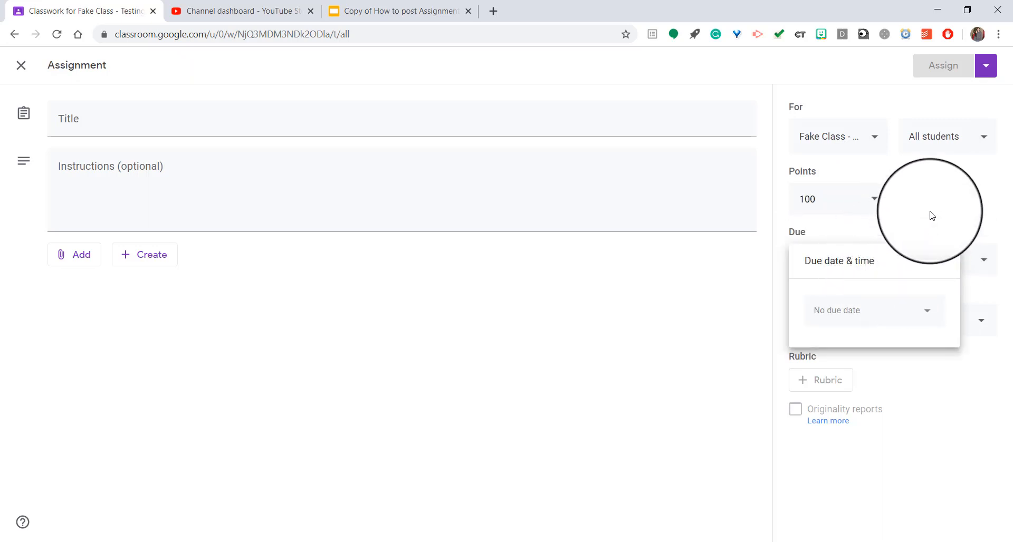
click(939, 237)
click(937, 271)
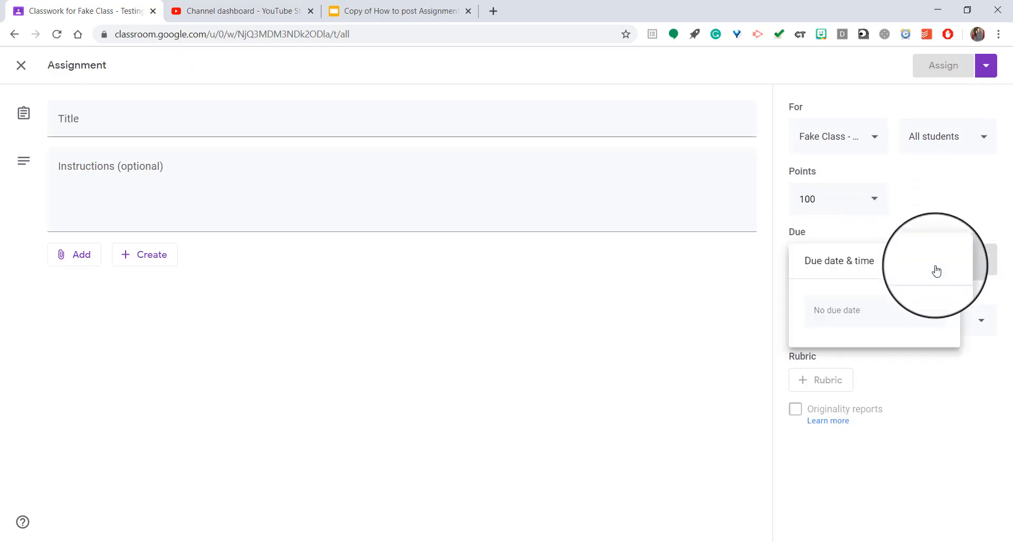
click(841, 316)
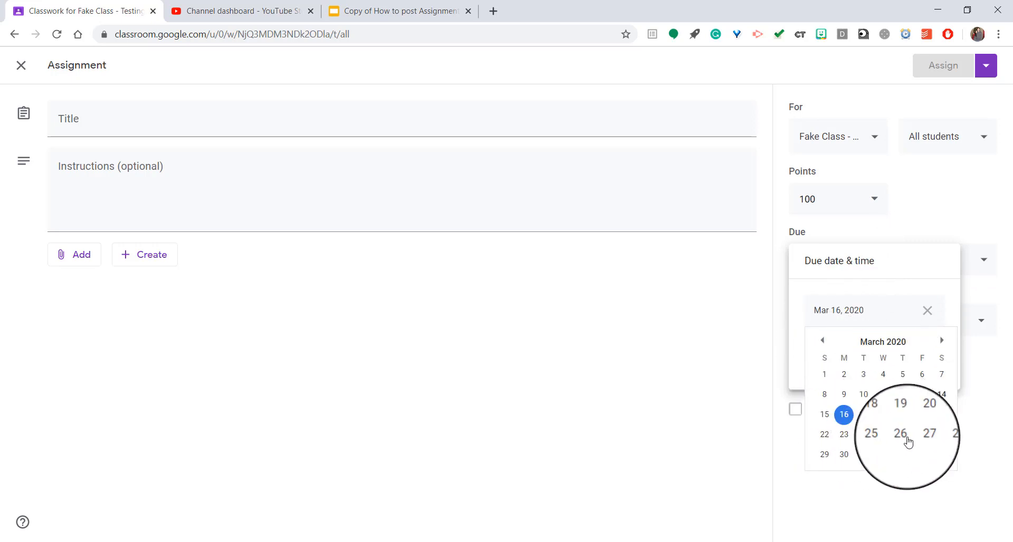
click(864, 415)
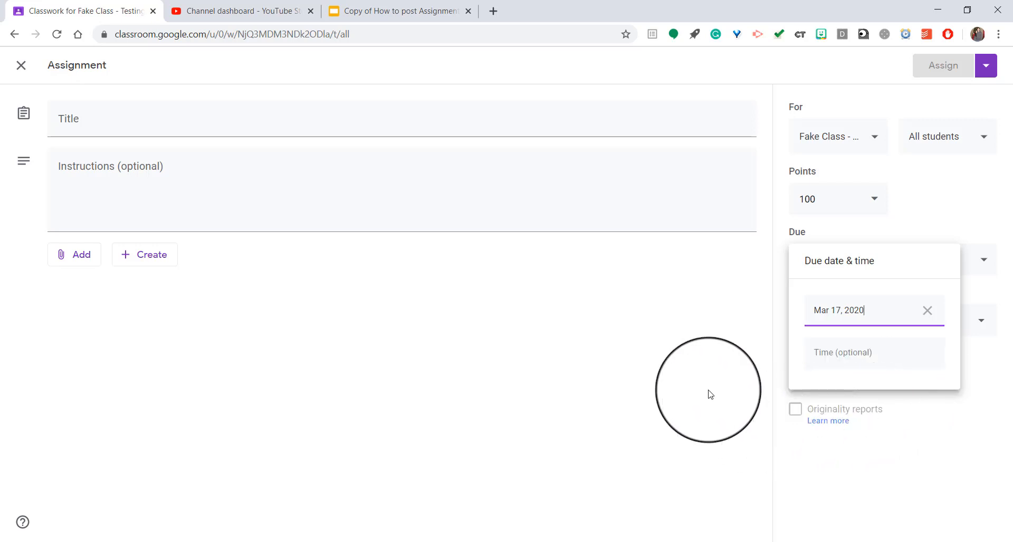
click(861, 354)
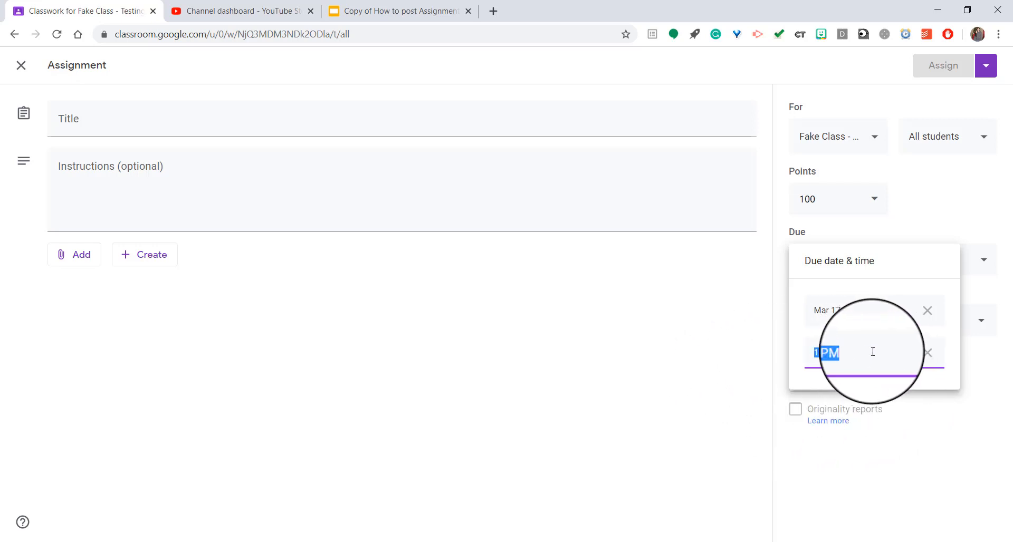
key(BackSpace)
text(10:00am)
click(701, 364)
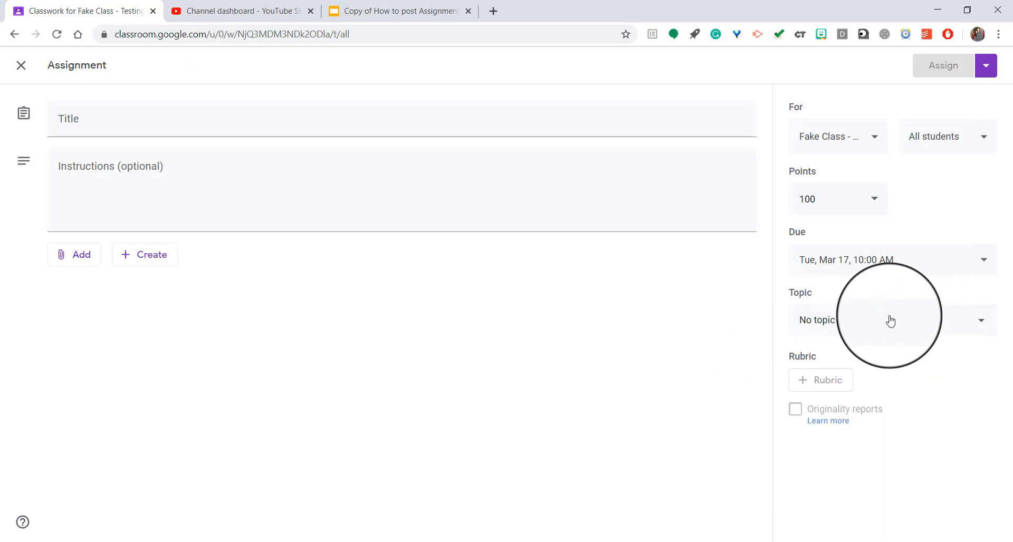
- Title the assignment "HW 1" and enter the instructions "Please do the questions and submit it here"
click(112, 122)
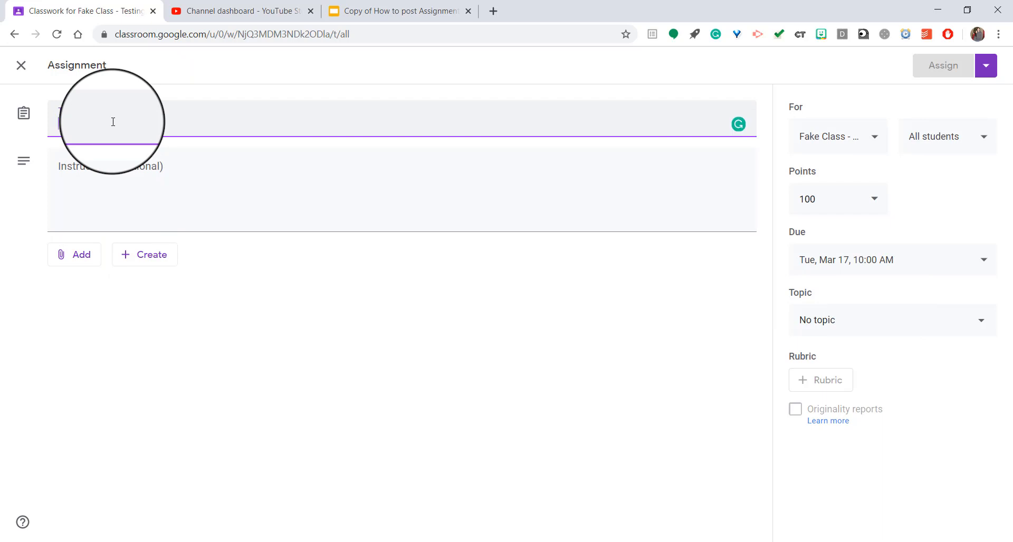
text(HW 1)
click(112, 165)
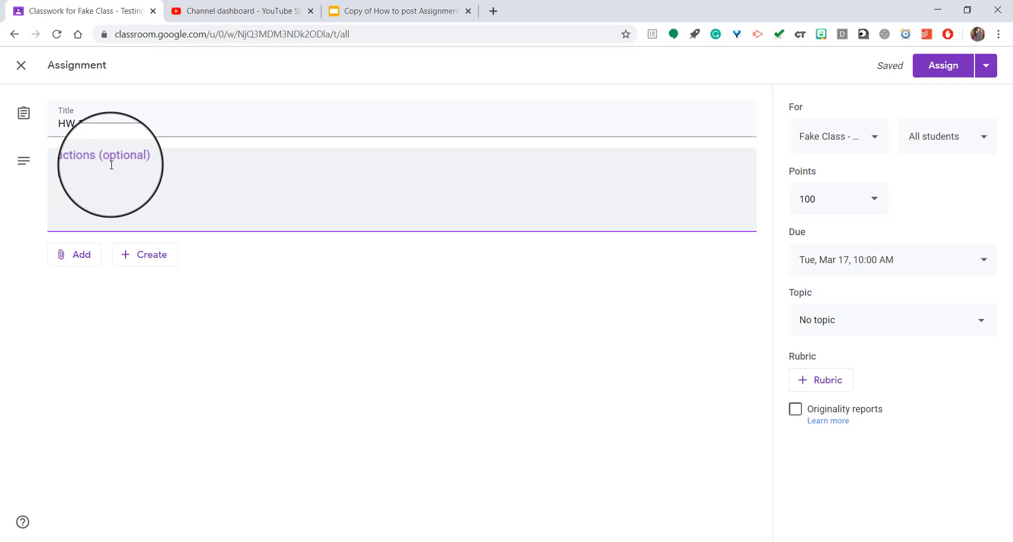
text(Please do the qu)
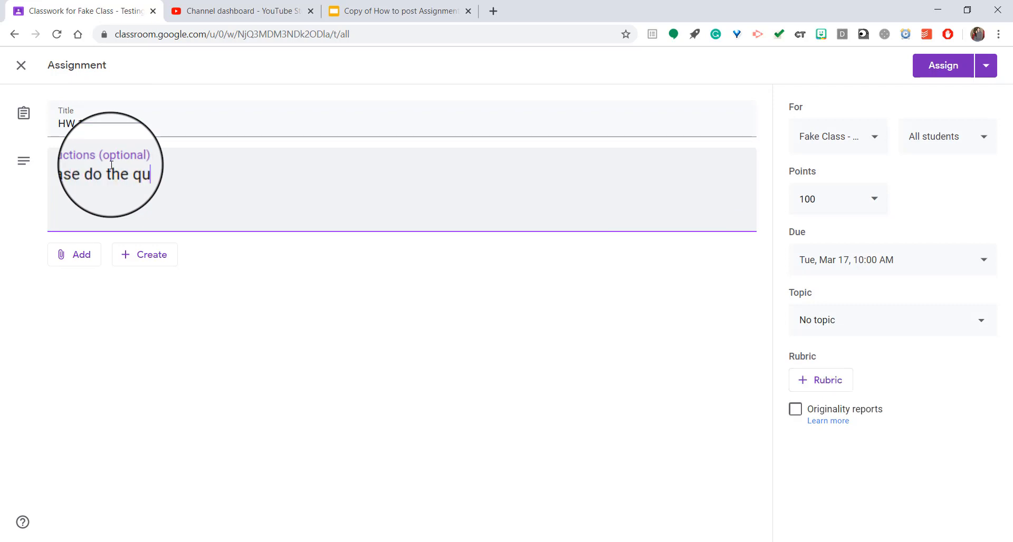
text(estions and submit it her)
text(e)
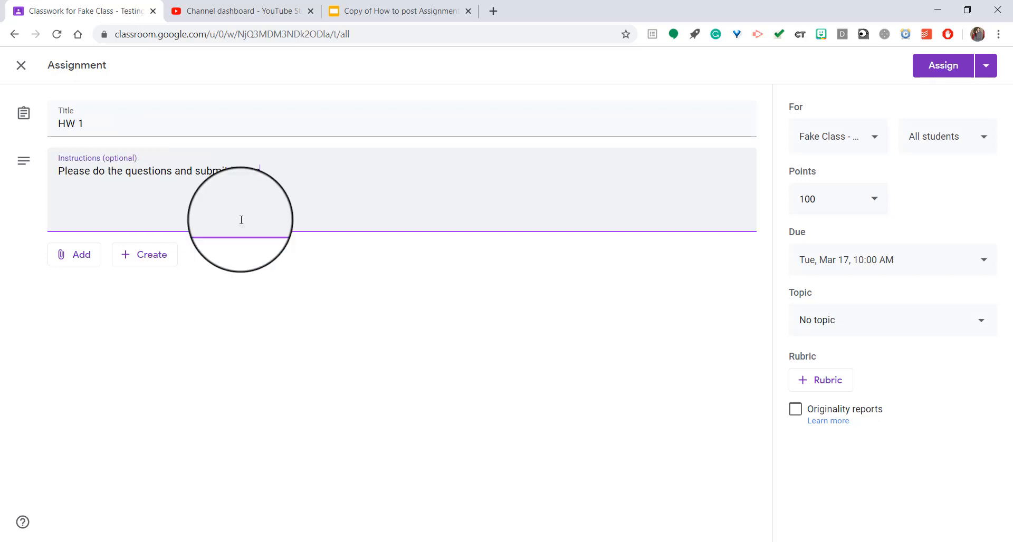
click(353, 325)
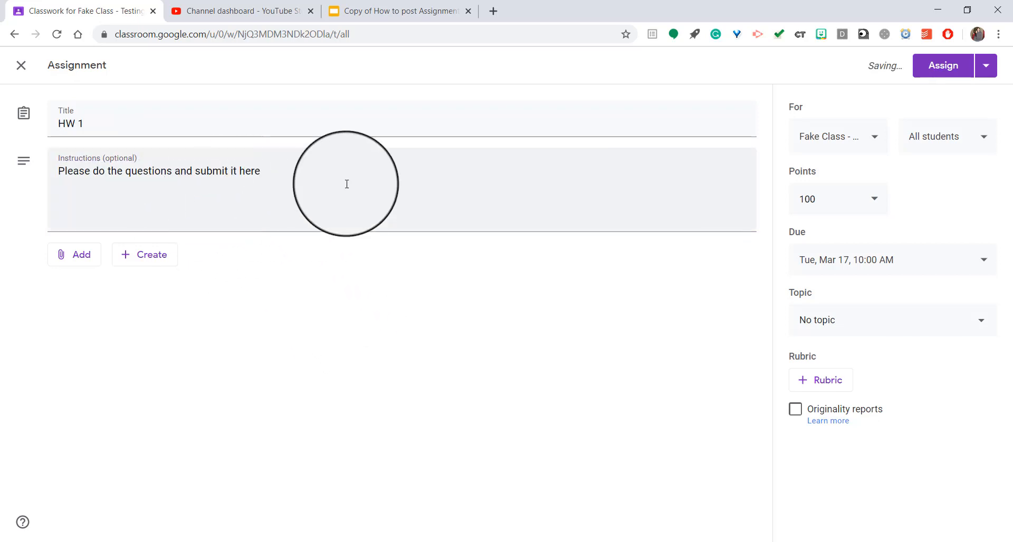
- Add the question "1. What is the name of the theater Shakespeare used?" below the instructions, after a blank line
click(284, 176)
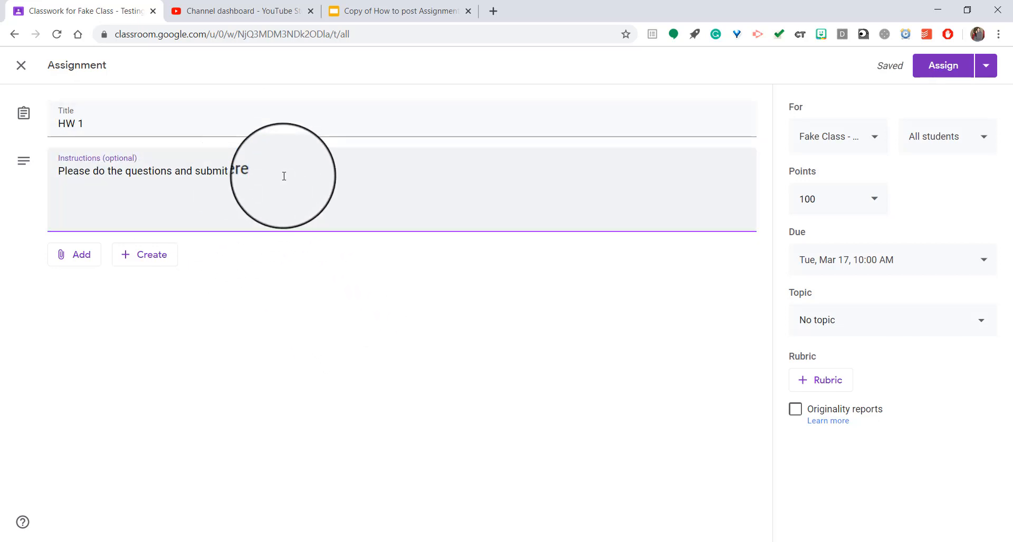
key(Return)
text(1. What is the name of )
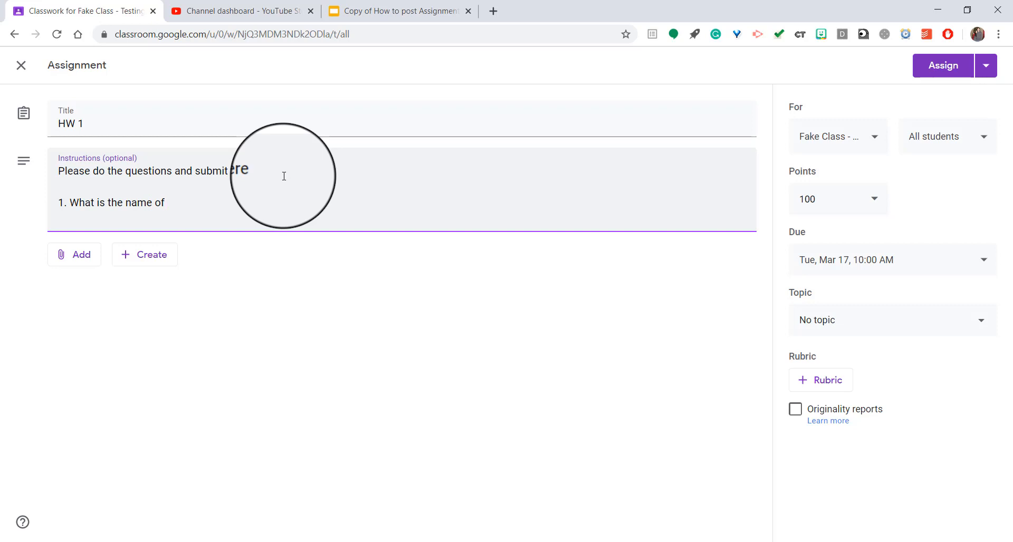
text(the theater Shakespeare used)
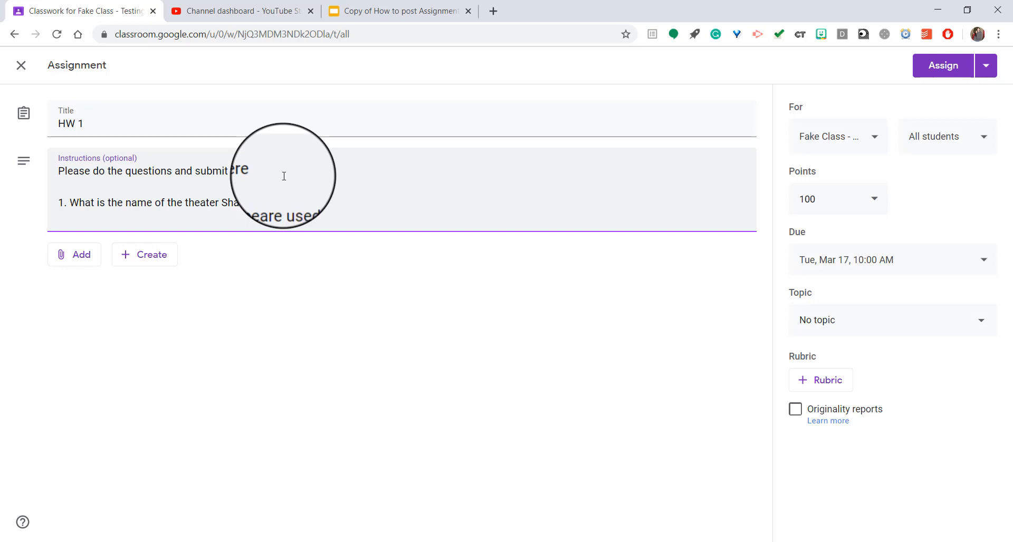
text(?)
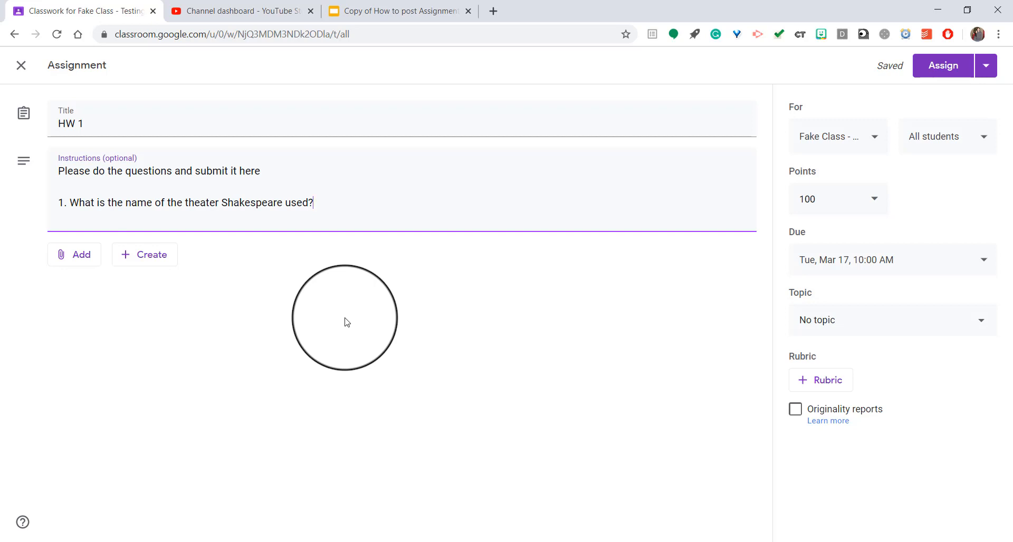
click(70, 260)
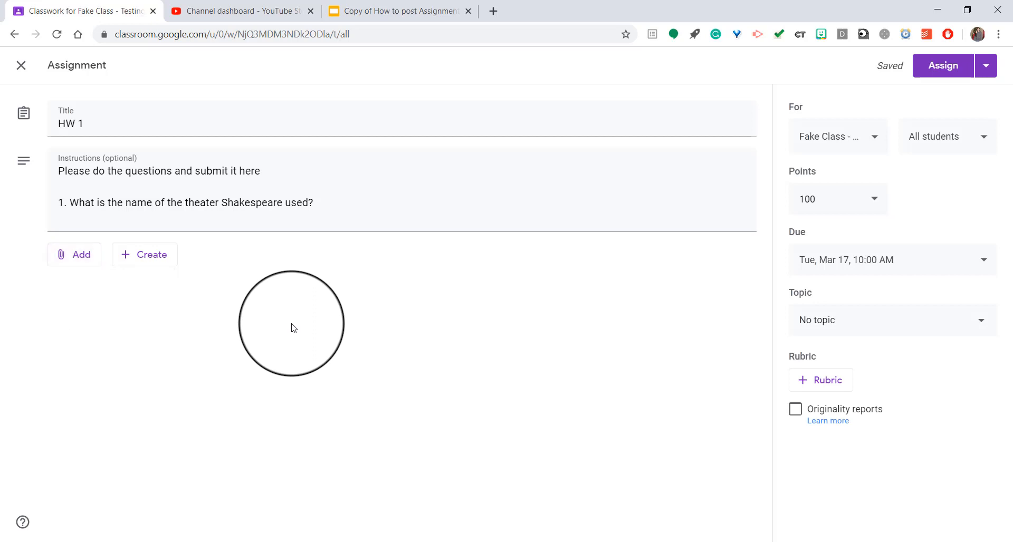
click(141, 256)
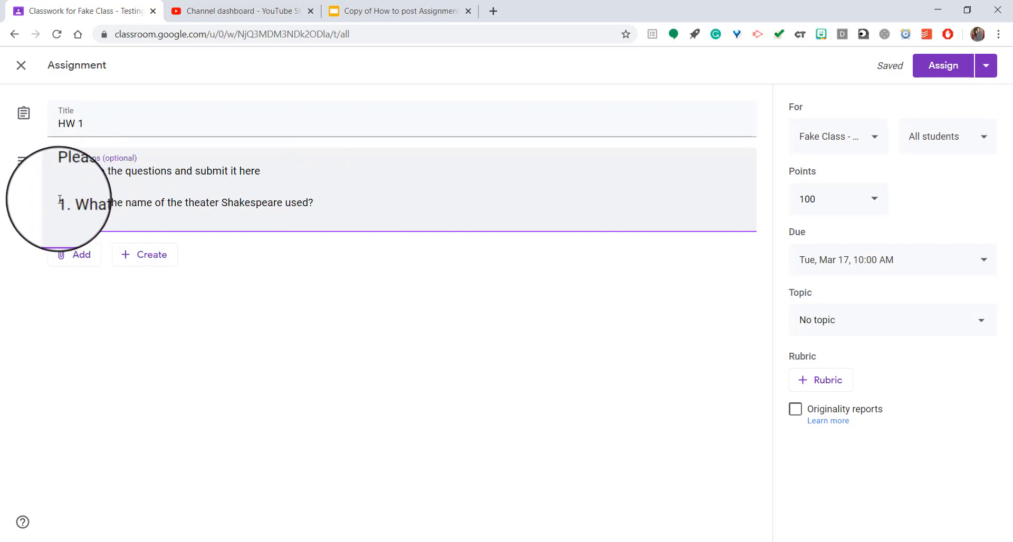
drag(57, 203, 323, 204)
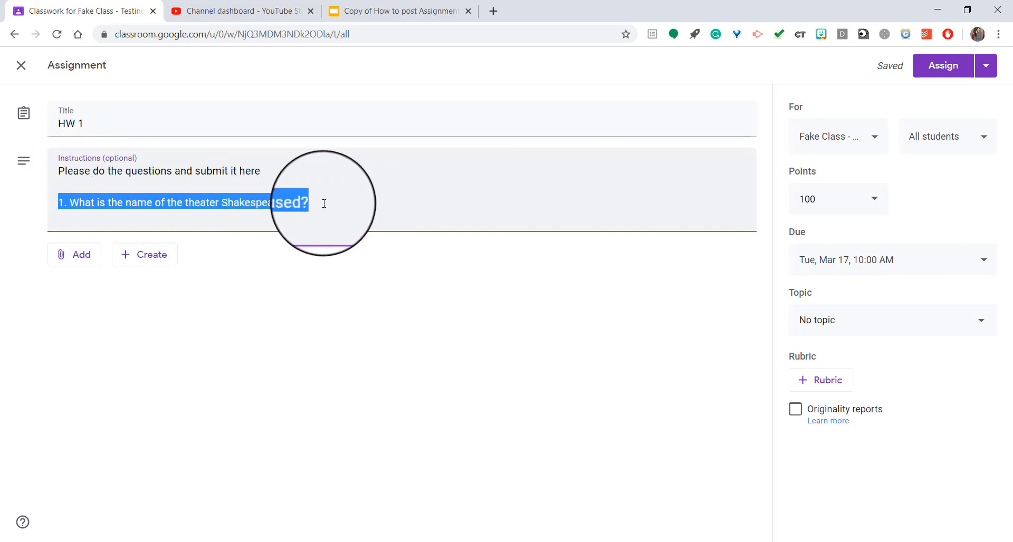
click(323, 204)
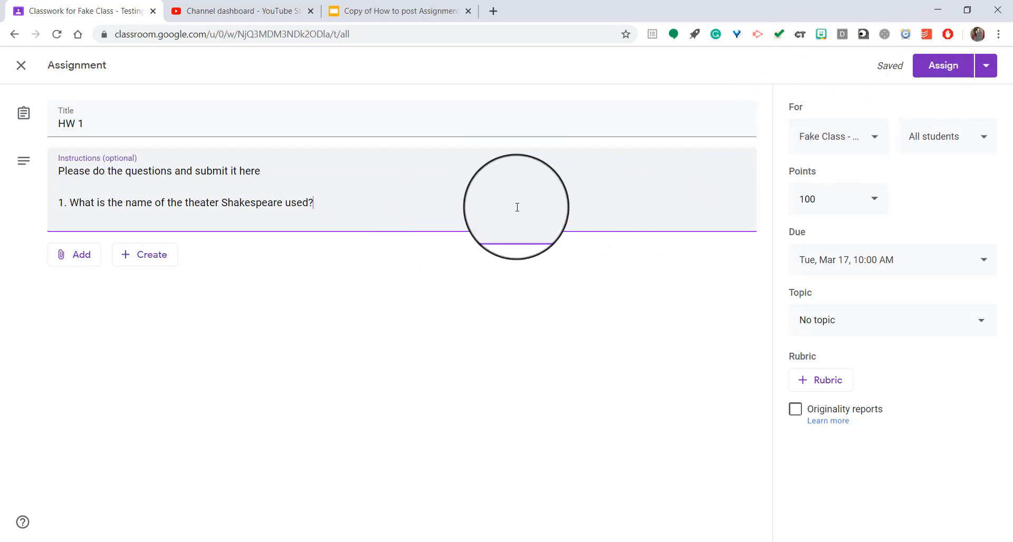
- Assign HW 1 to the class and check its post in the class stream
click(950, 68)
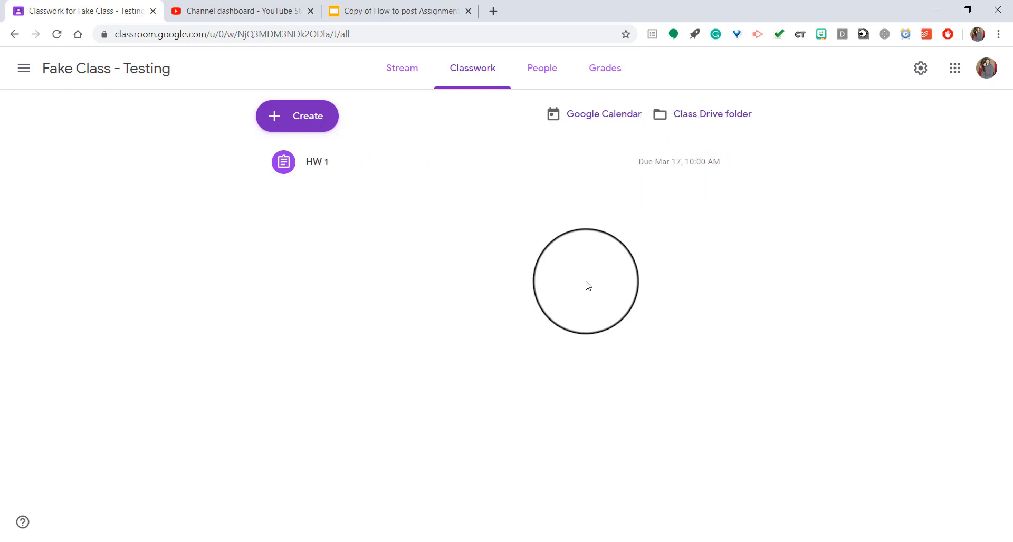
click(406, 76)
scroll(490, 241, down, 3)
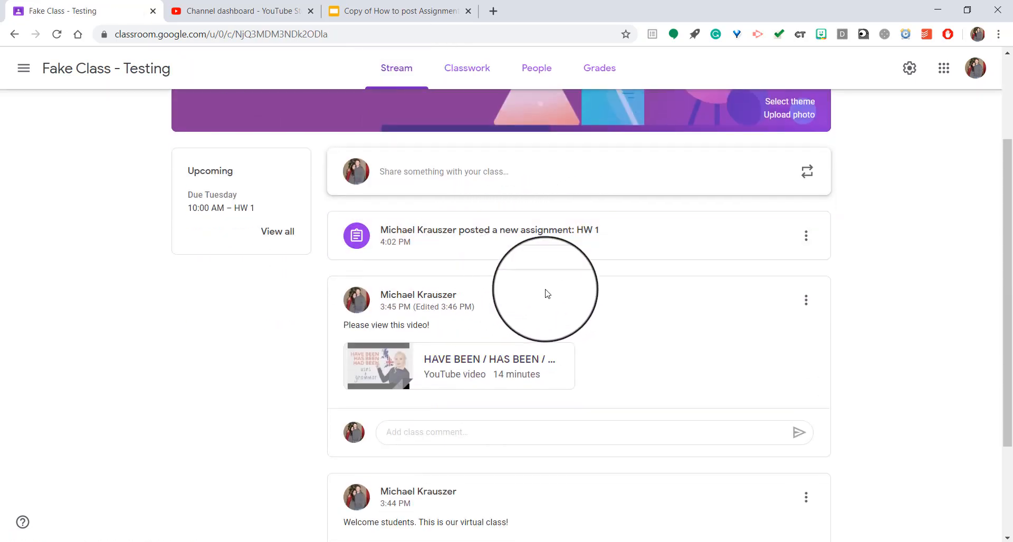
scroll(944, 323, up, 3)
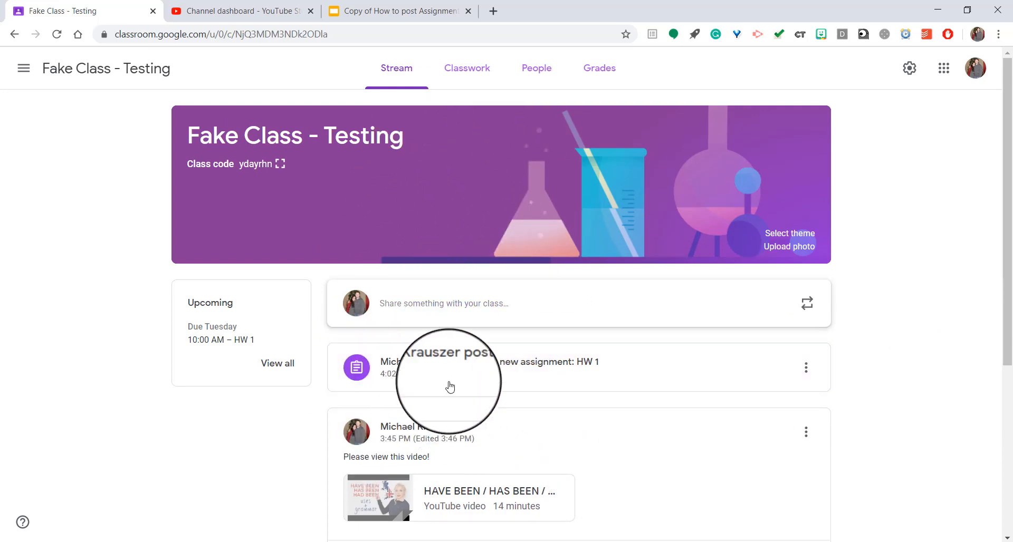
scroll(454, 374, down, 1)
scroll(455, 374, down, 2)
scroll(422, 337, up, 3)
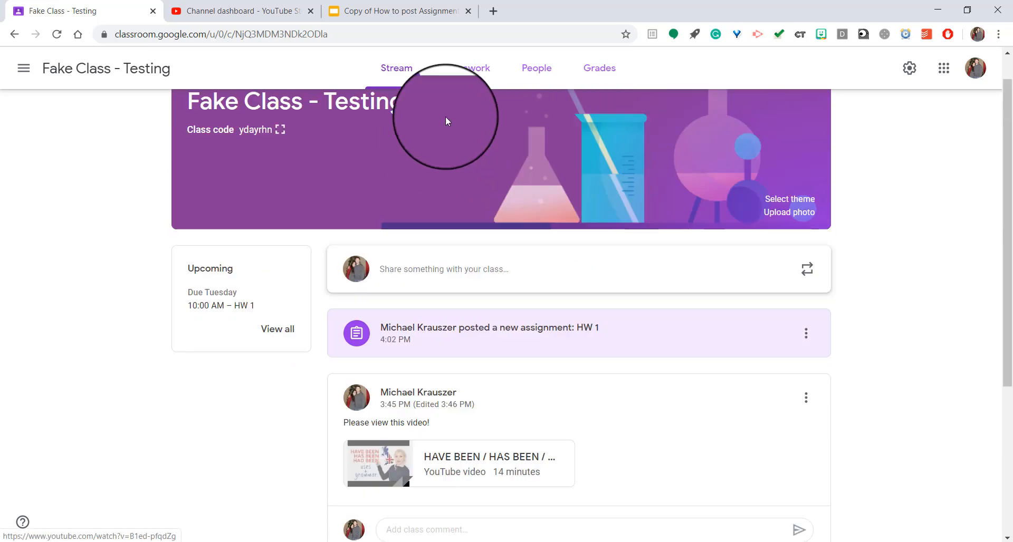
- Return to the classwork and open another blank assignment
click(471, 71)
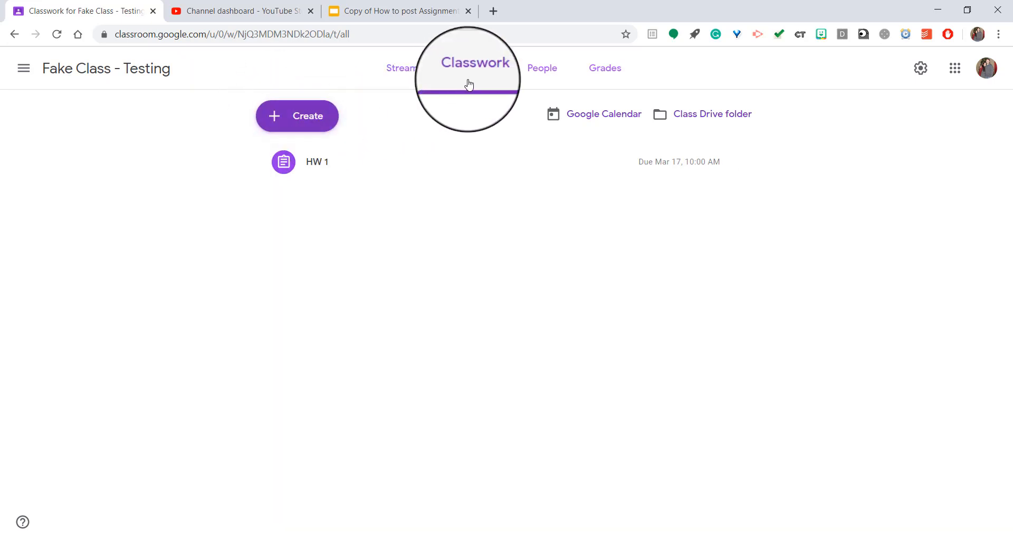
click(290, 120)
click(311, 154)
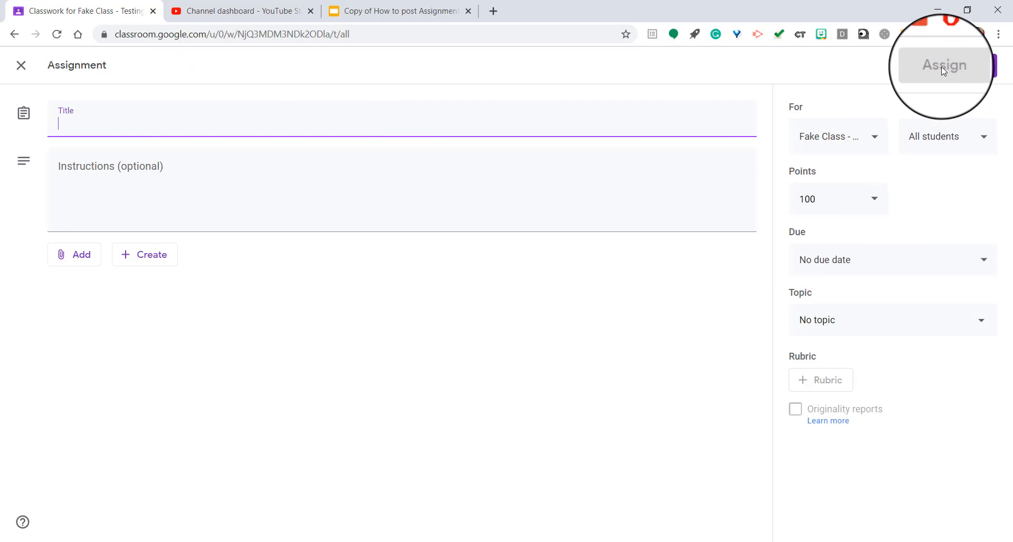
click(707, 541)
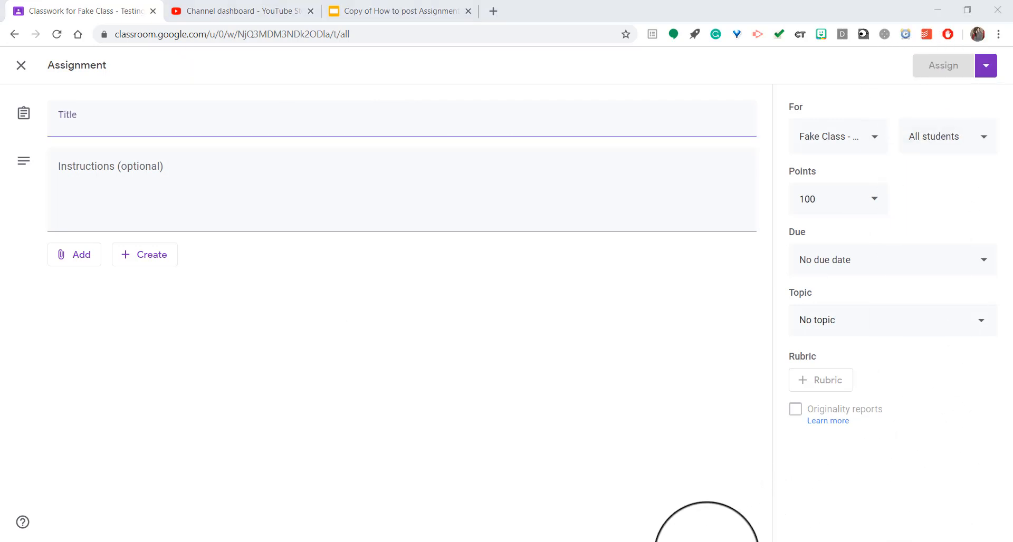